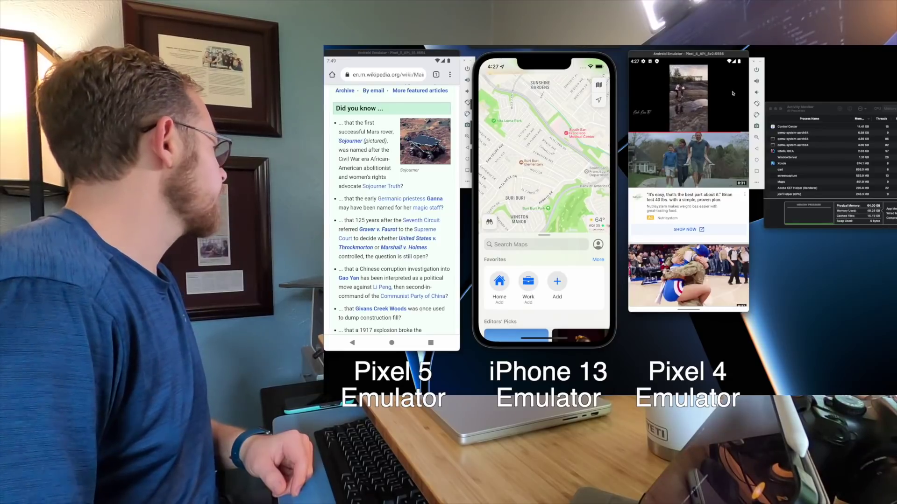
{"action": "scroll", "coordinate": [371, 172], "scroll_direction": "down", "scroll_amount": 10}
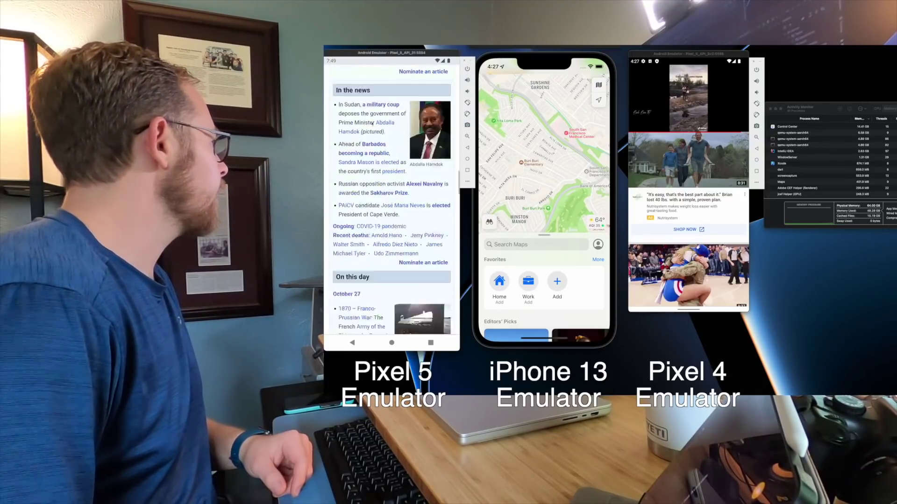
{"action": "scroll", "coordinate": [371, 172], "scroll_direction": "down", "scroll_amount": 10}
{"action": "scroll", "coordinate": [372, 172], "scroll_direction": "down", "scroll_amount": 10}
{"action": "scroll", "coordinate": [372, 172], "scroll_direction": "down", "scroll_amount": 5}
{"action": "scroll", "coordinate": [391, 203], "scroll_direction": "up", "scroll_amount": 10}
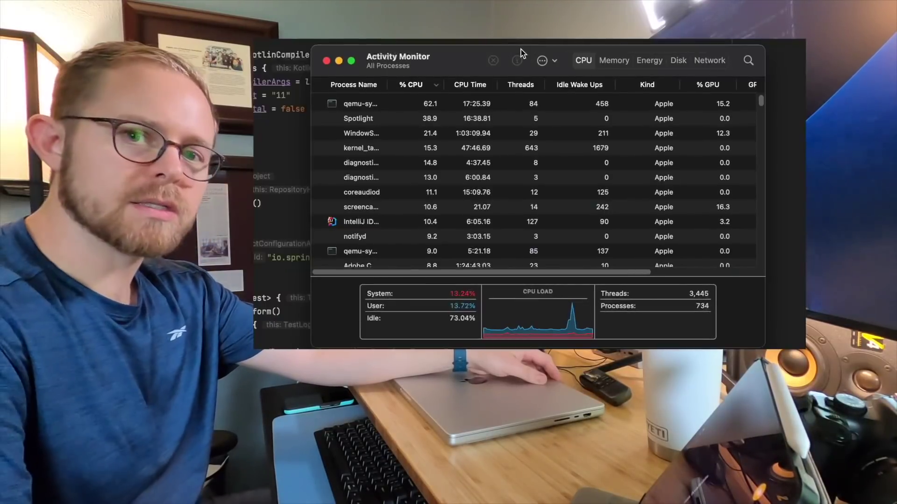
- Show memory usage of running processes in Activity Monitor's Memory tab
{"action": "left_click", "coordinate": [614, 61]}
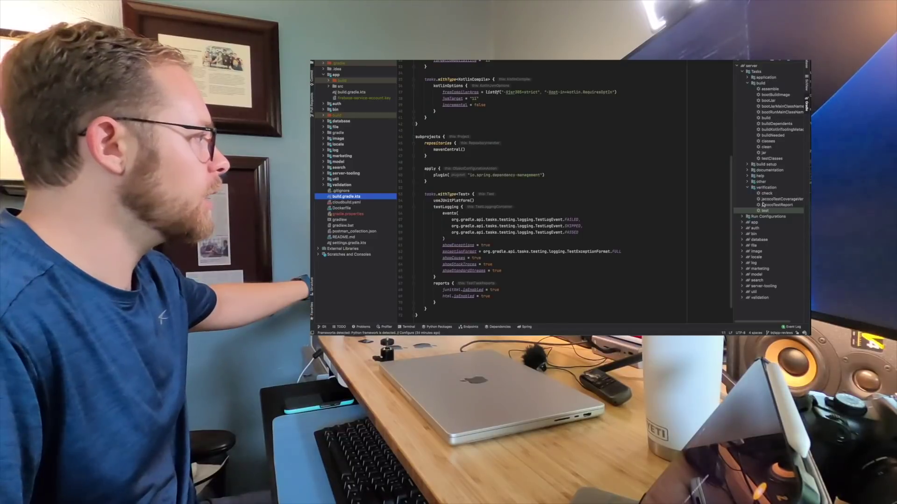
- Run the server project's Gradle clean task from build tasks
{"action": "double_click", "coordinate": [768, 147]}
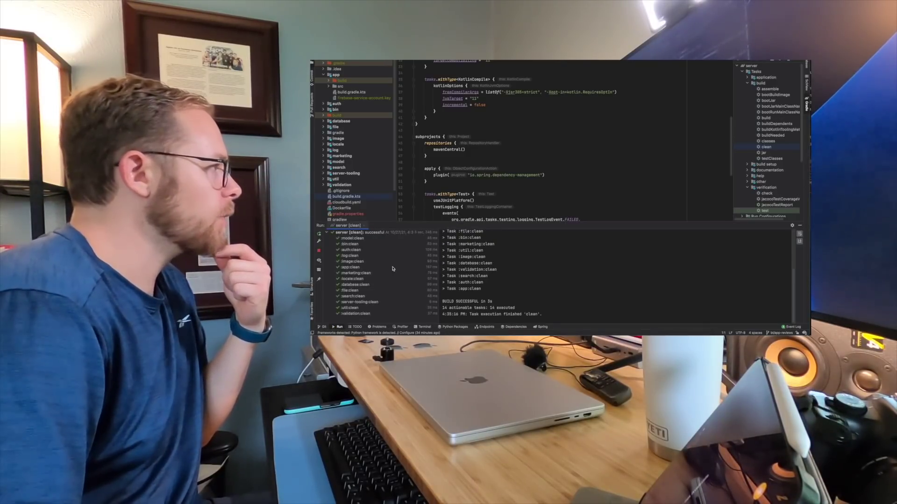
- Run the server project's Gradle verification test task after the clean succeeds
{"action": "double_click", "coordinate": [764, 209]}
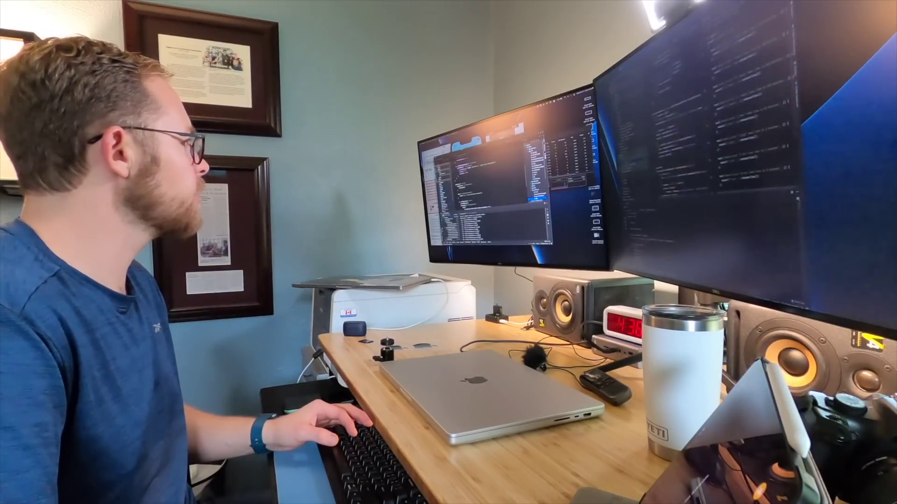
{"action": "key", "text": "ctrl+Up"}
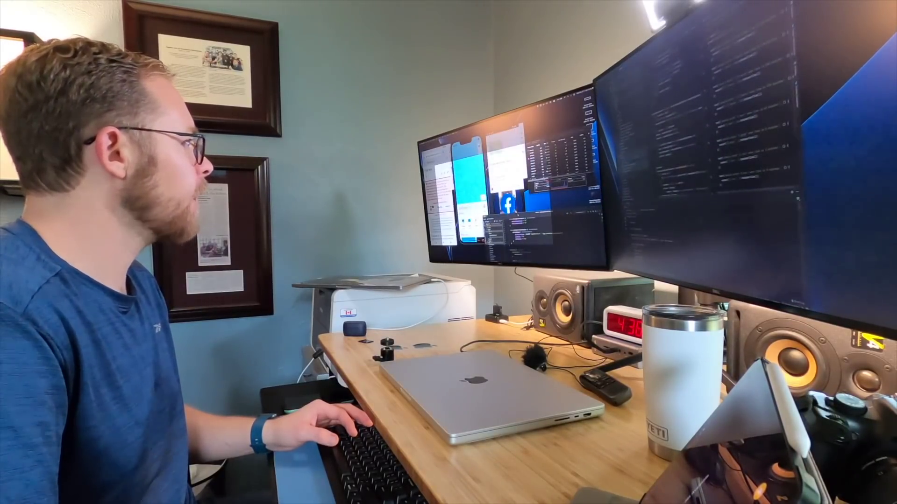
{"action": "key", "text": "ctrl+Up"}
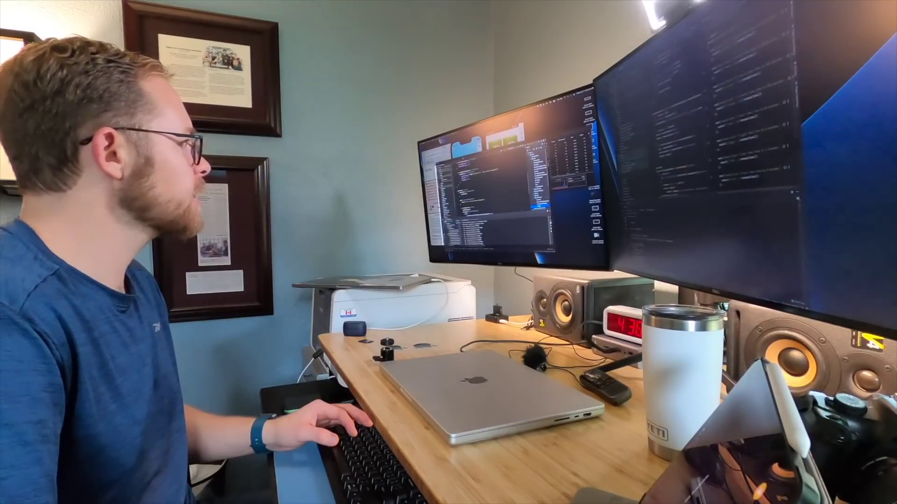